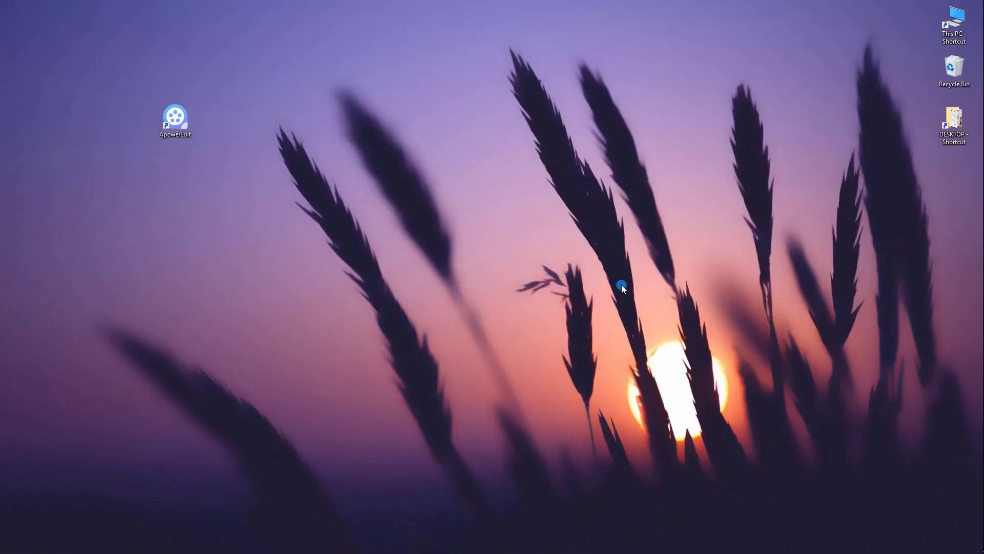
Launch ApowerEdit from the desktop and start a new 16:9 widescreen project.
{"action": "double_click", "coordinate": [172, 118]}
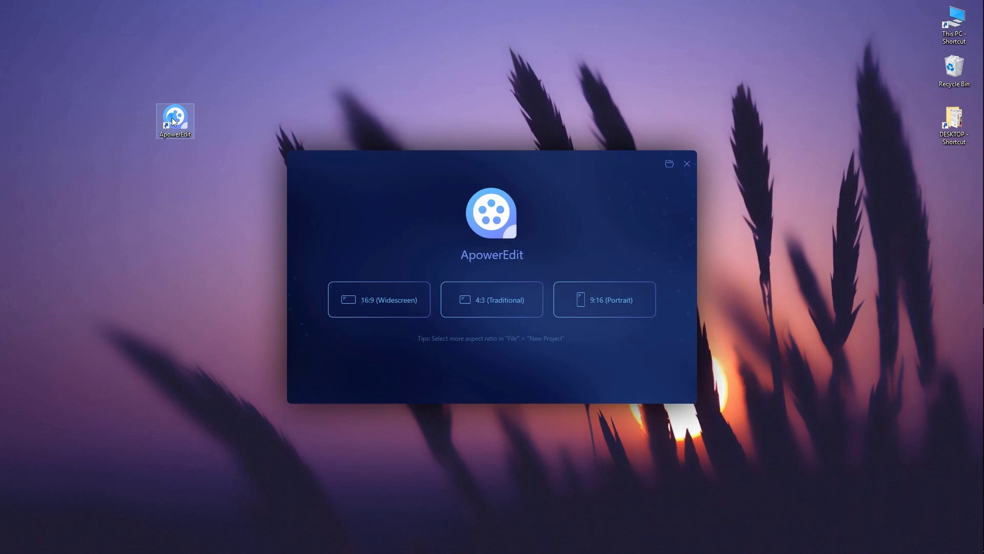
{"action": "left_click", "coordinate": [382, 296]}
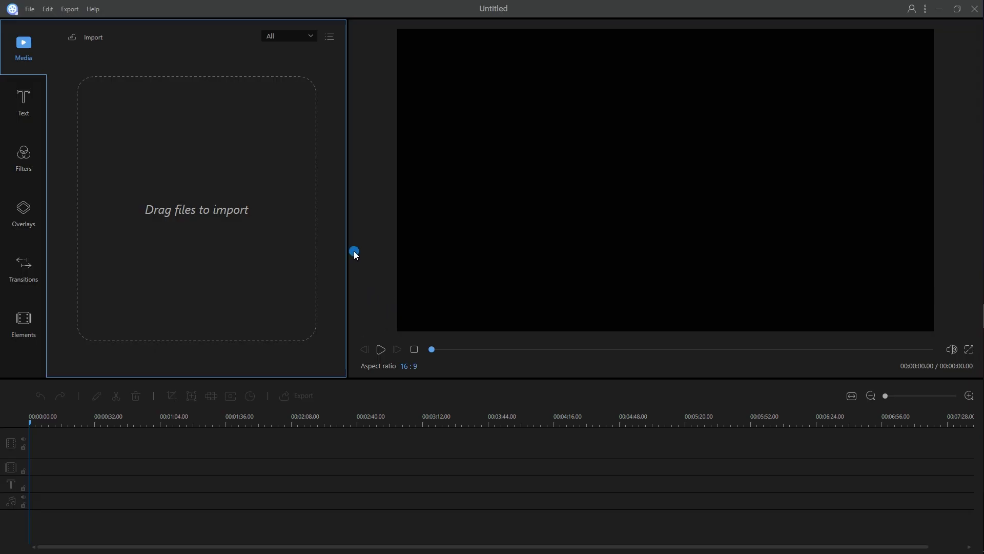
Add the TextThreeLines template with its 'Happy Time' placeholders to the timeline.
{"action": "left_click", "coordinate": [28, 107]}
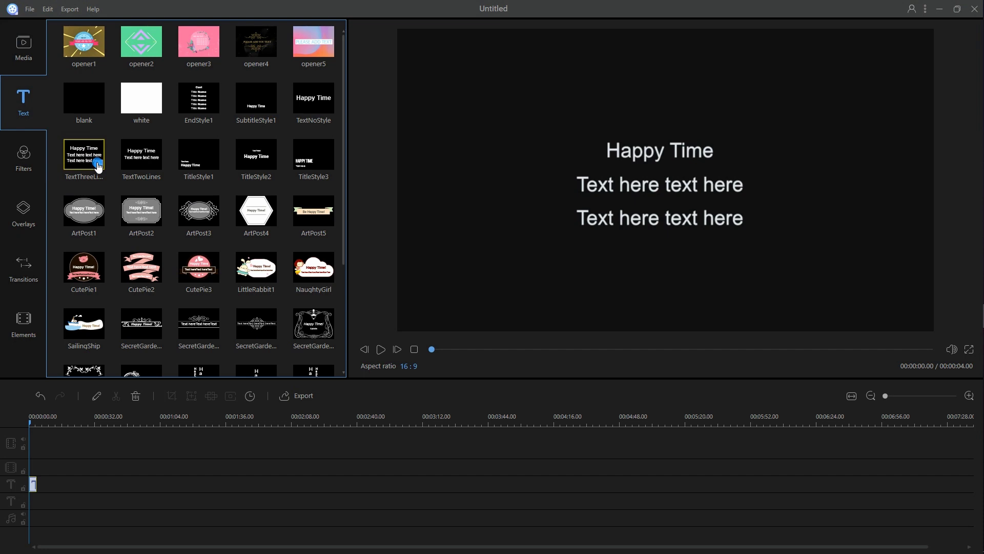
Retype the first text line as 'Special Thanks to:' in Berlin Sans FB.
{"action": "right_click", "coordinate": [32, 484]}
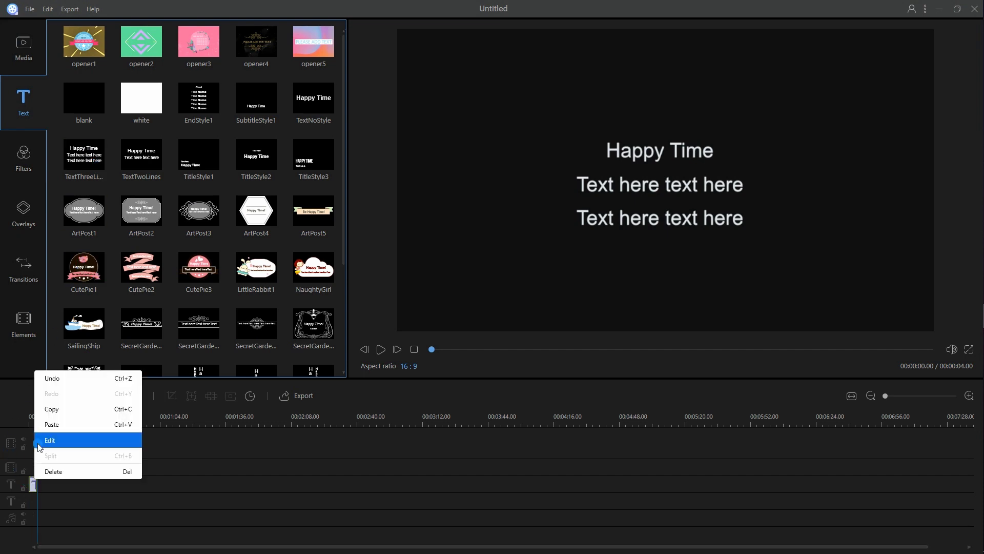
{"action": "left_click", "coordinate": [46, 440]}
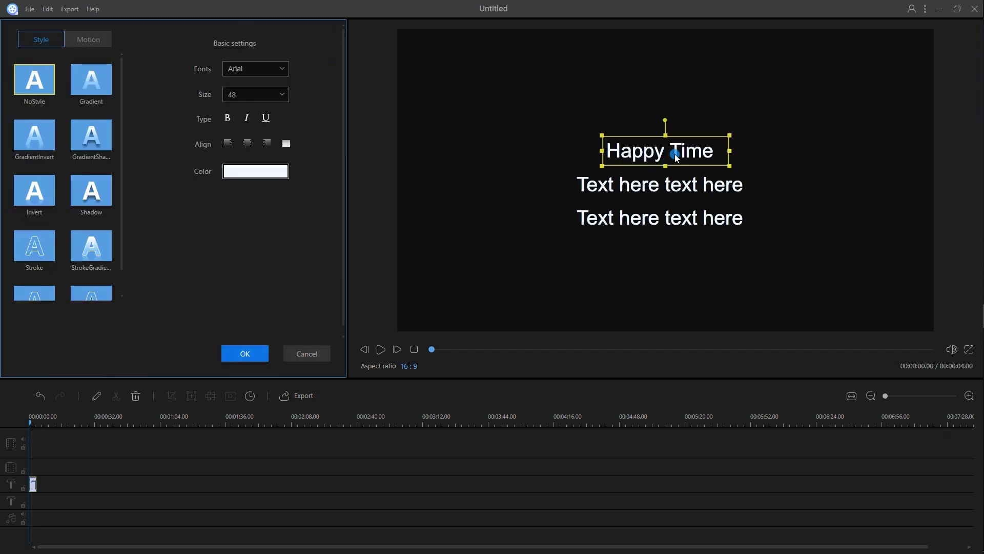
{"action": "key", "text": "ctrl+a"}
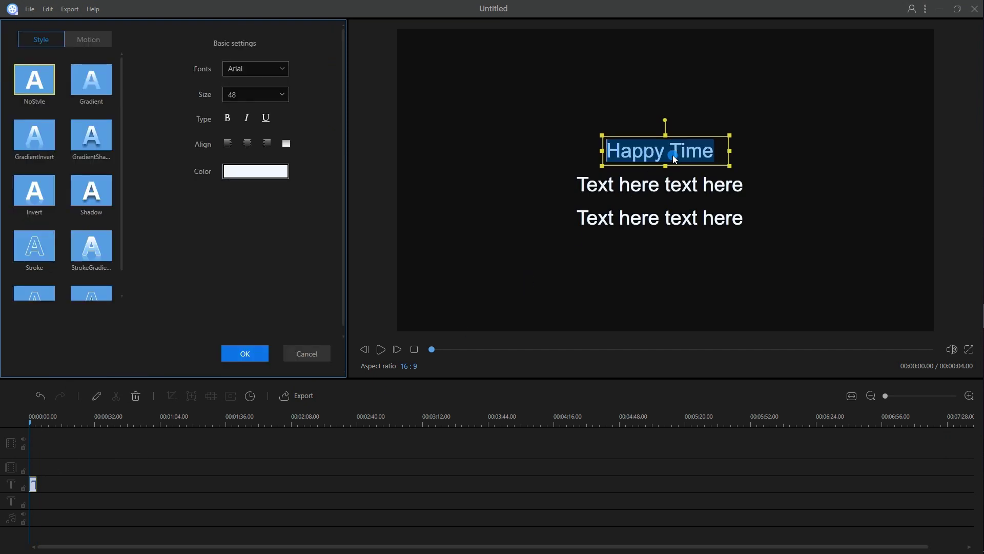
{"action": "type", "text": "Special"}
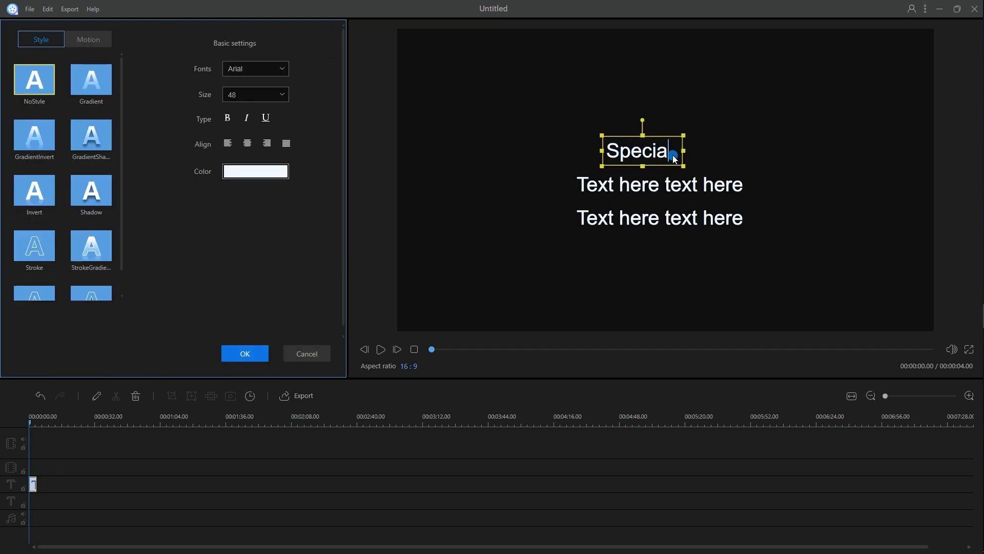
{"action": "type", "text": " Tjha"}
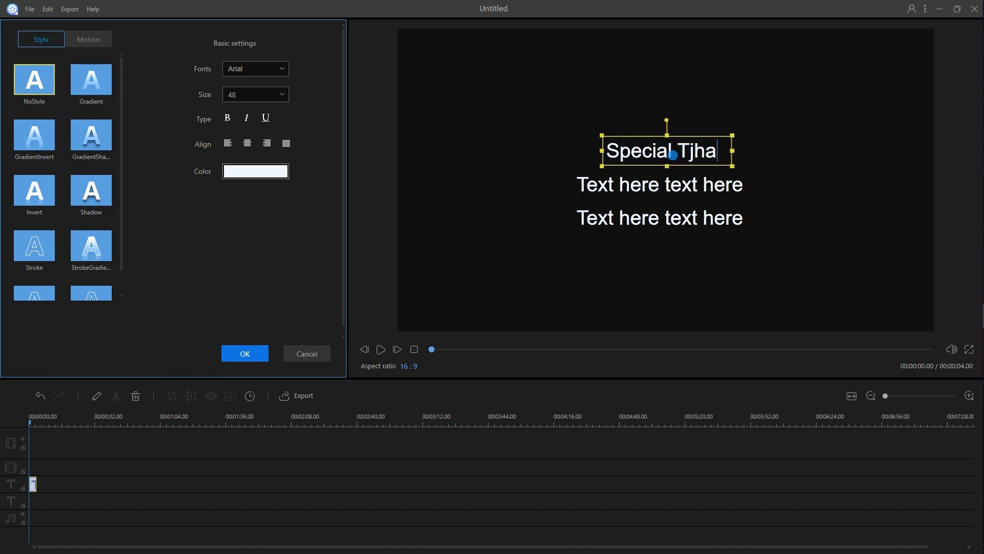
{"action": "key", "text": "BackSpace"}
{"action": "key", "text": "BackSpace"}
{"action": "type", "text": "hanks to:"}
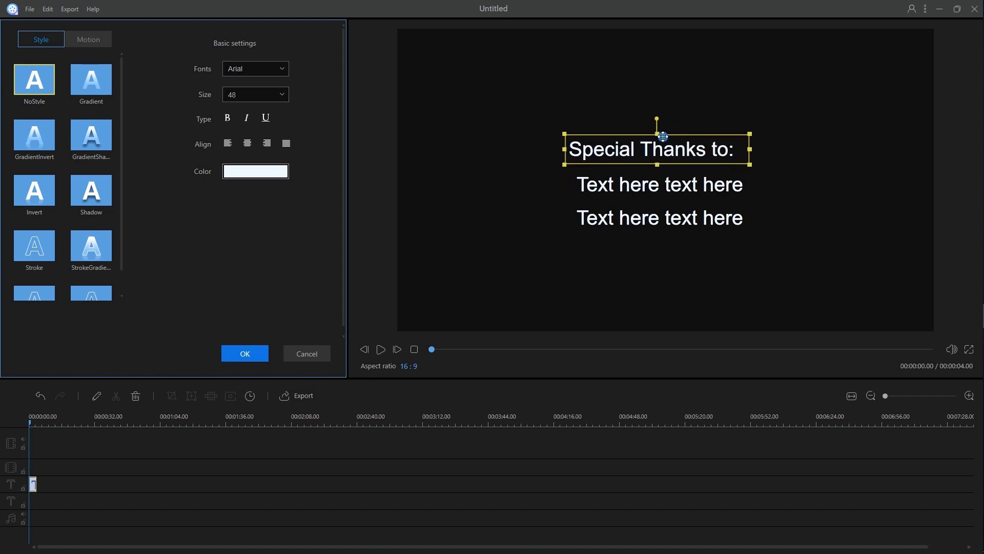
{"action": "double_click", "coordinate": [659, 150]}
{"action": "left_click", "coordinate": [281, 71]}
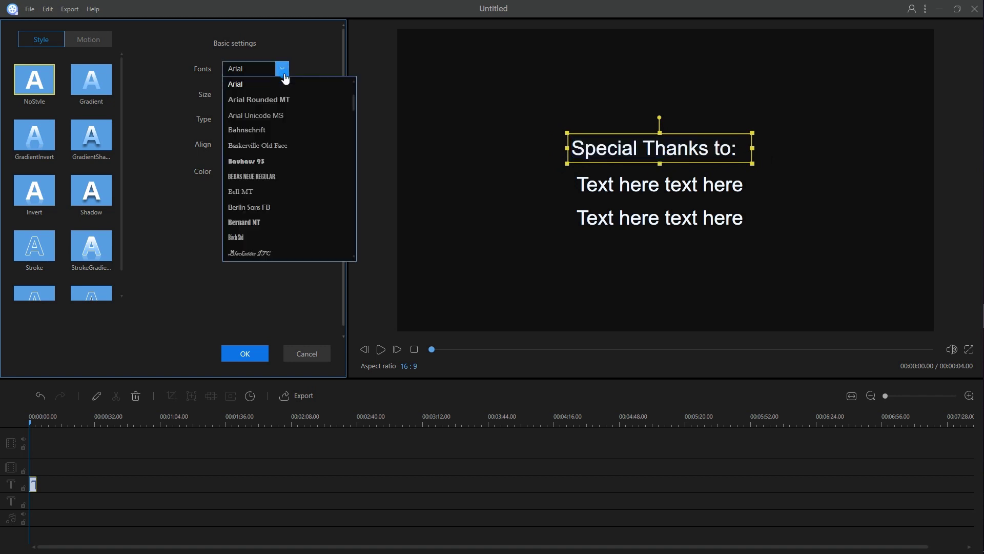
{"action": "left_click", "coordinate": [242, 189]}
Change the second line to 'Hair and Makeup: Pat McGrath' in Berlin Sans FB.
{"action": "double_click", "coordinate": [626, 185]}
{"action": "type", "text": "Hair and Makeup: Pat M"}
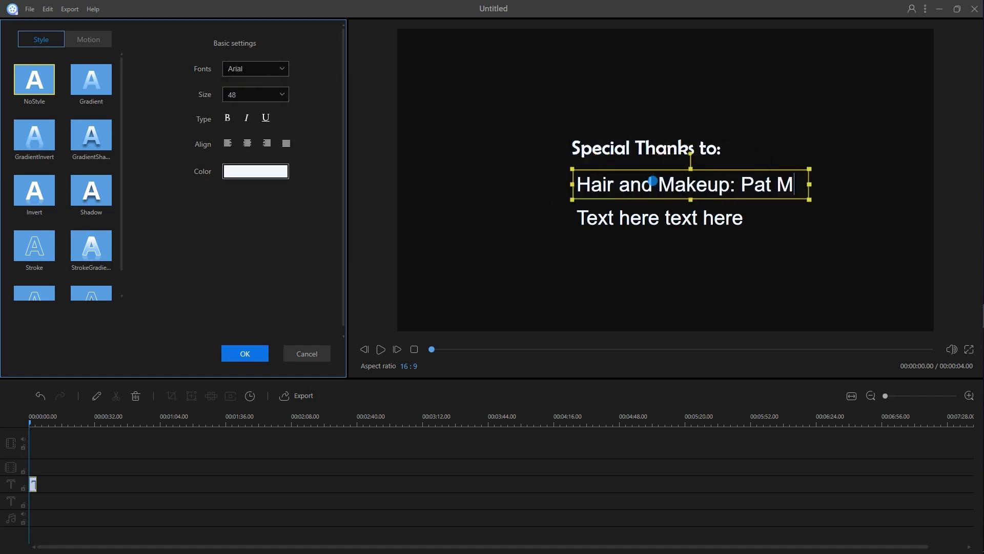
{"action": "type", "text": "cGrath"}
{"action": "key", "text": "ctrl+a"}
{"action": "left_click", "coordinate": [282, 69]}
{"action": "left_click", "coordinate": [276, 146]}
Change the third line to 'Dress by: Monique Lhuillier' in Berlin Sans FB.
{"action": "double_click", "coordinate": [666, 222]}
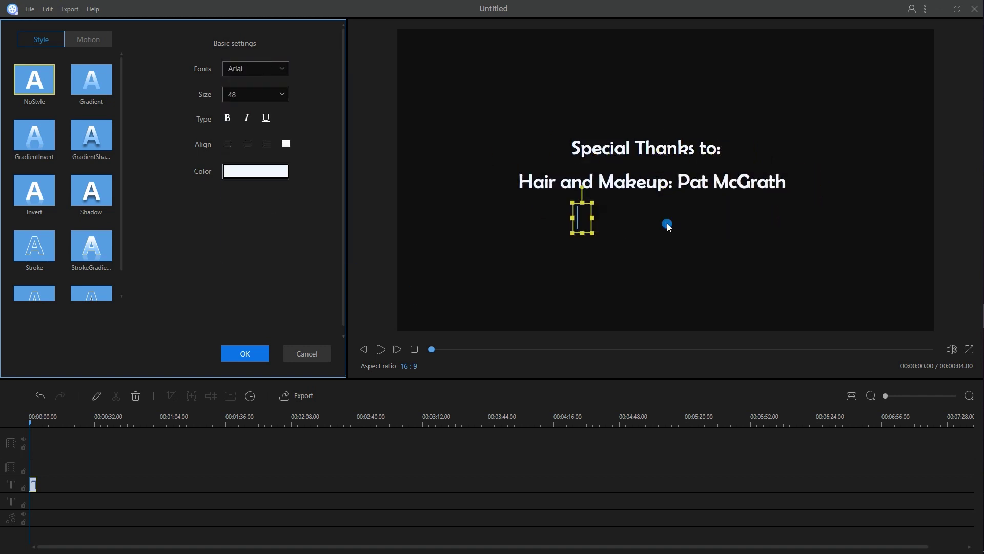
{"action": "type", "text": "Dress by: Monique Lhuillier"}
{"action": "key", "text": "ctrl+a"}
{"action": "left_click", "coordinate": [282, 68]}
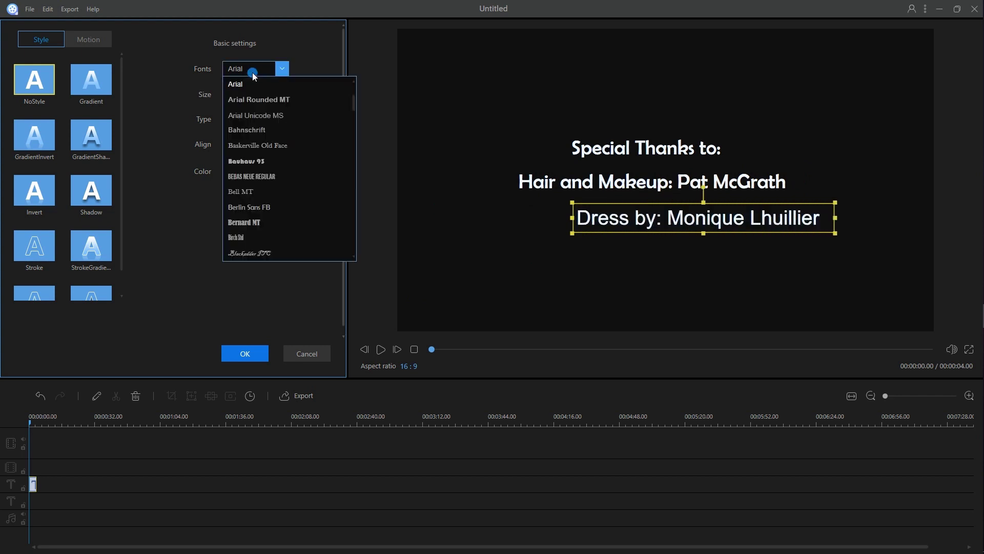
{"action": "left_click", "coordinate": [261, 190]}
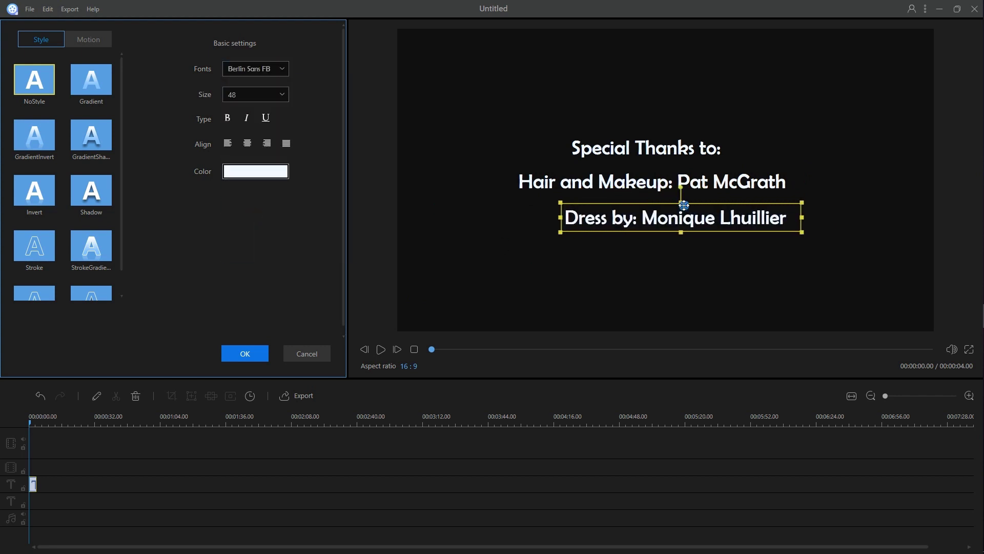
Confirm the text edits and set up an MP4 export at 1280 x 720 named 'Credits'.
{"action": "left_click", "coordinate": [245, 352]}
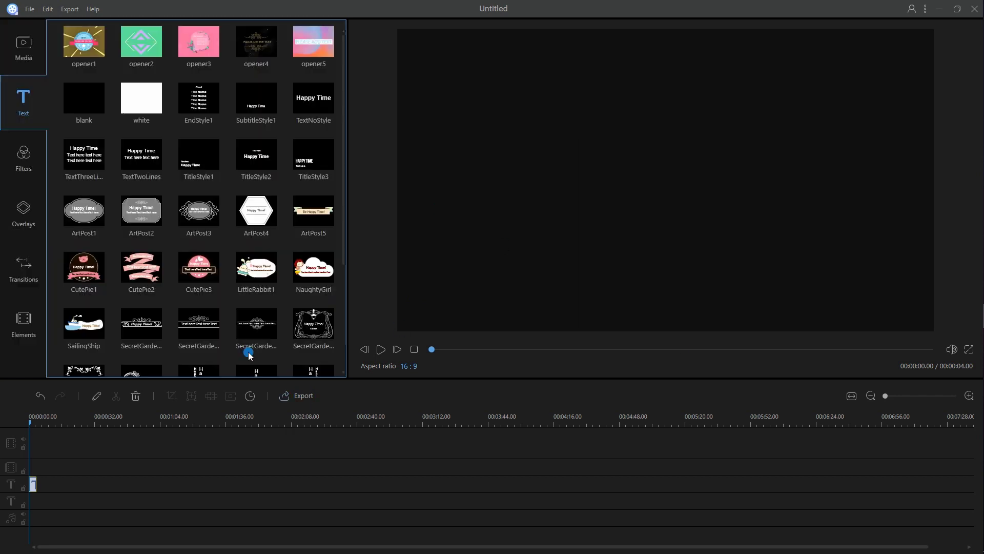
{"action": "left_click", "coordinate": [302, 397]}
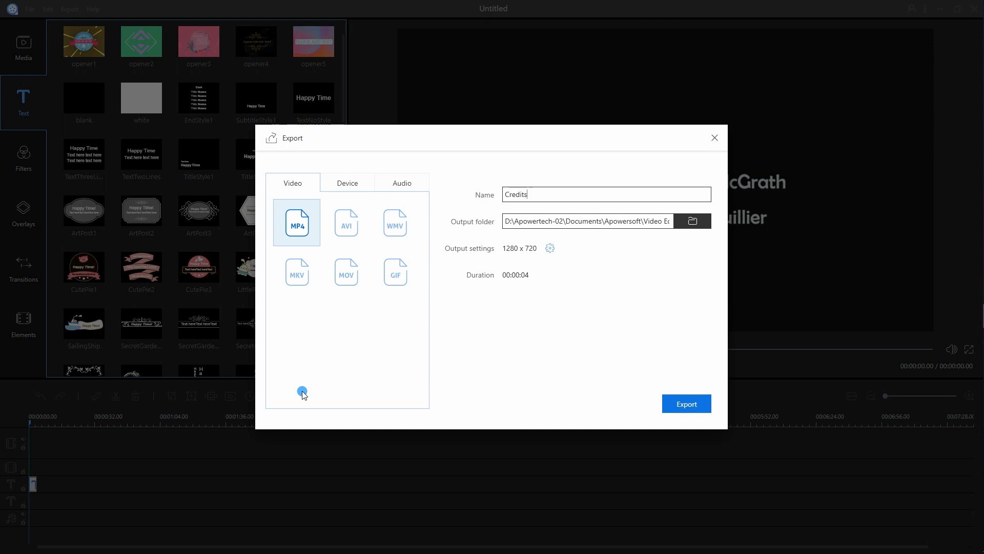
Export Credits.mp4 and wait for the export-successful confirmation.
{"action": "left_click", "coordinate": [689, 406]}
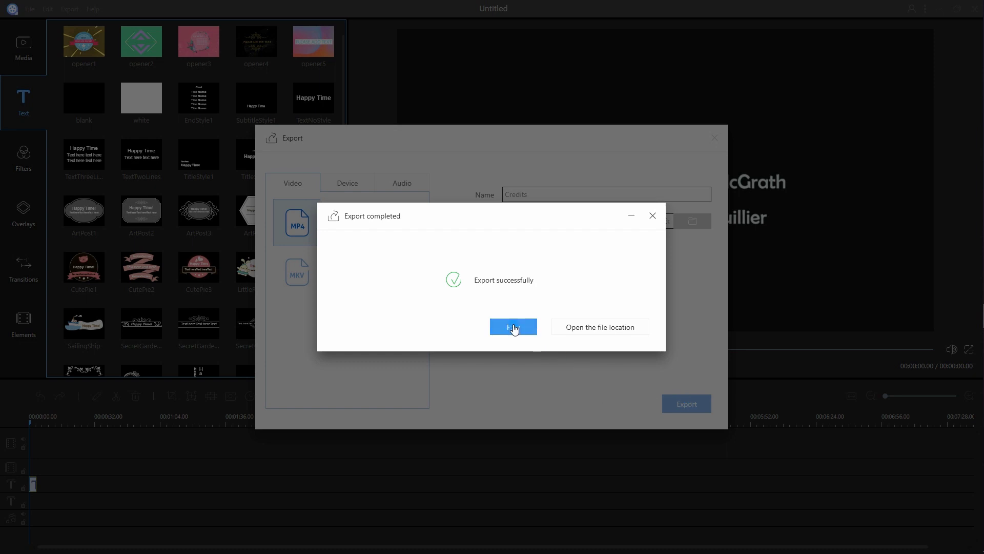
Play the exported Credits video in Windows Media Player.
{"action": "left_click", "coordinate": [513, 326]}
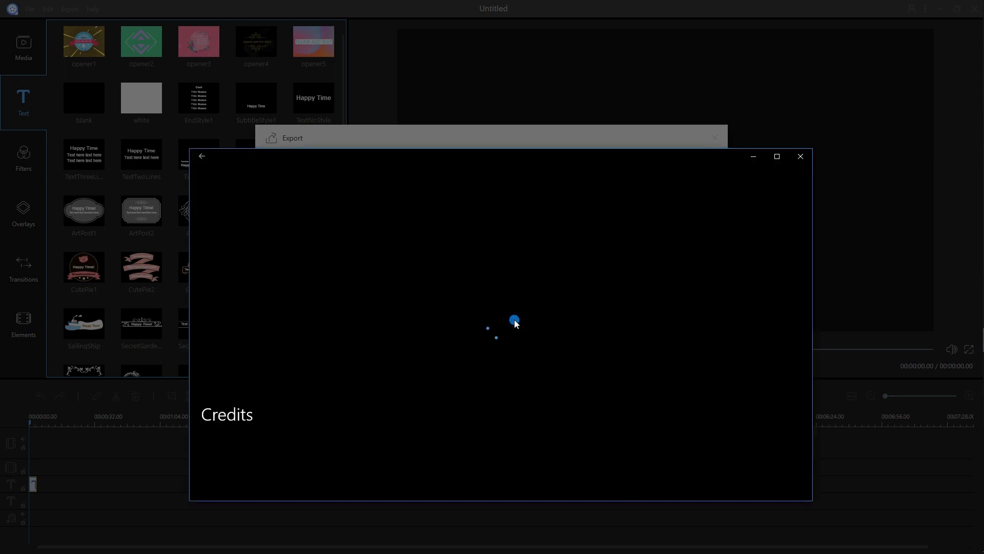